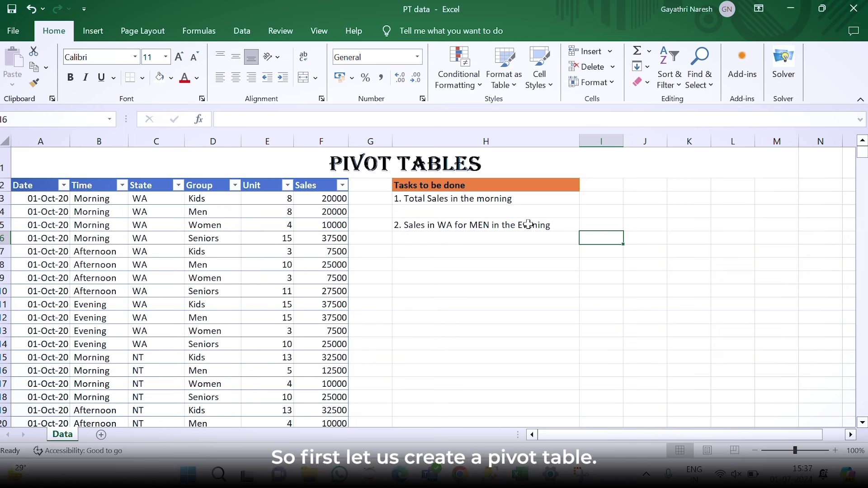
click(452, 196)
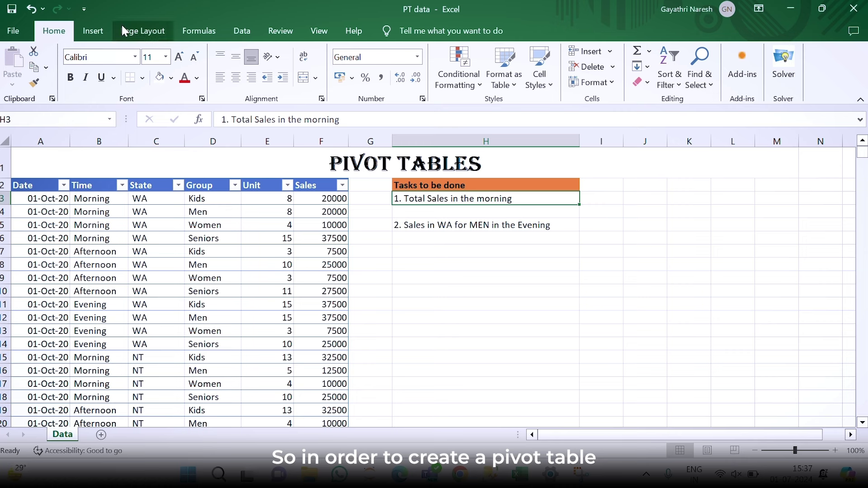
click(94, 32)
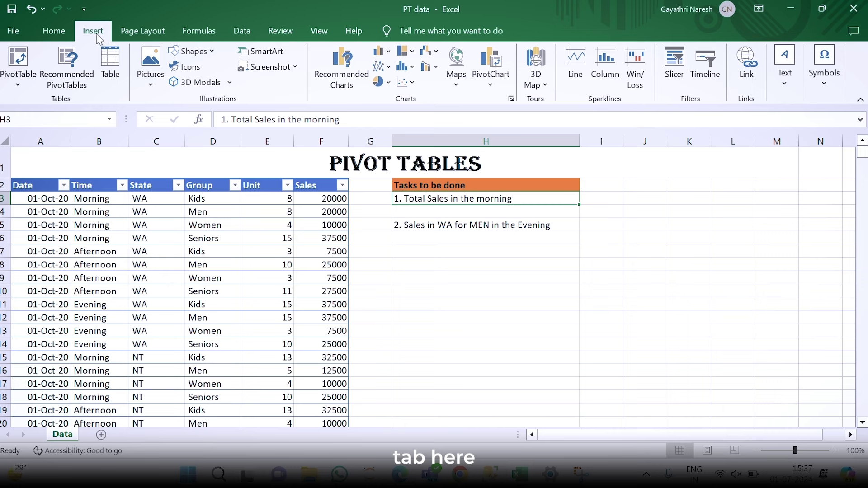
click(15, 81)
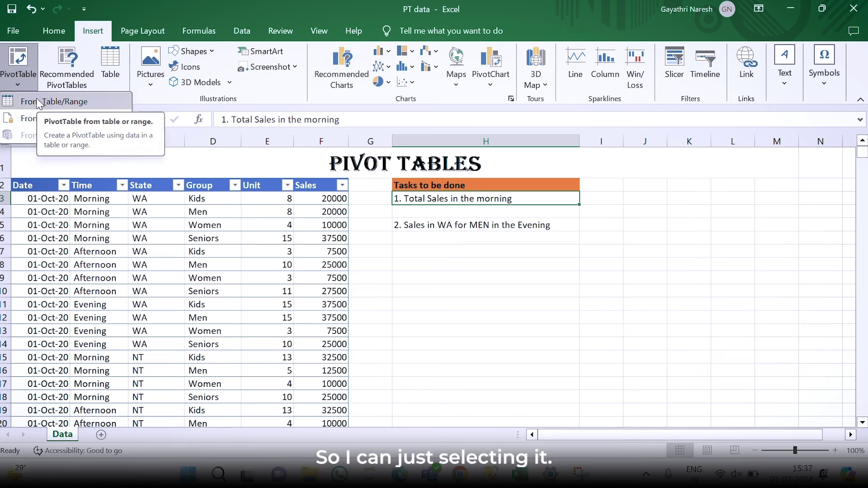
click(105, 99)
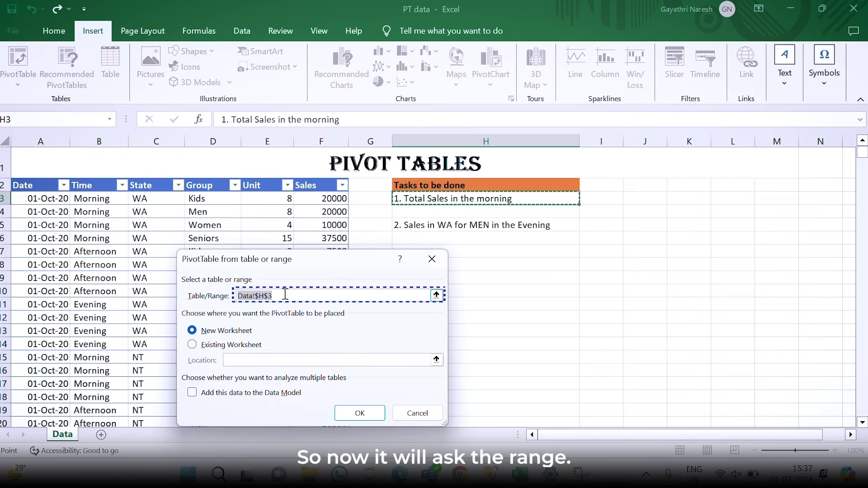
click(32, 185)
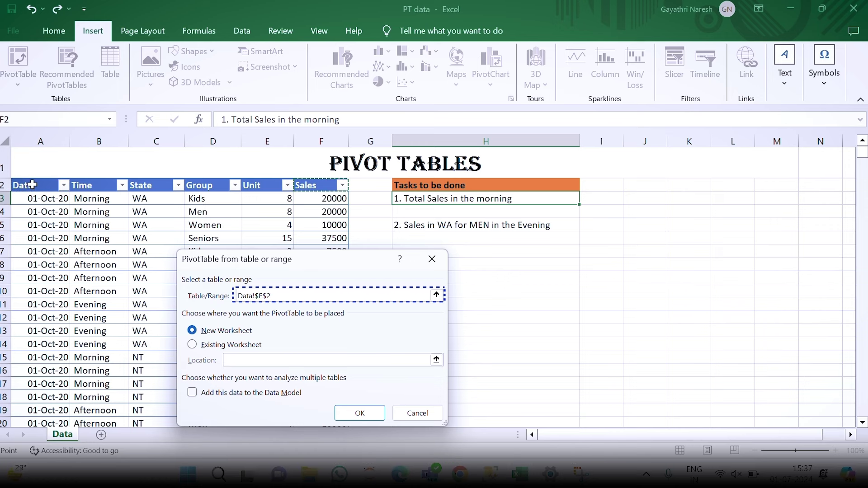
shift+click(21, 184)
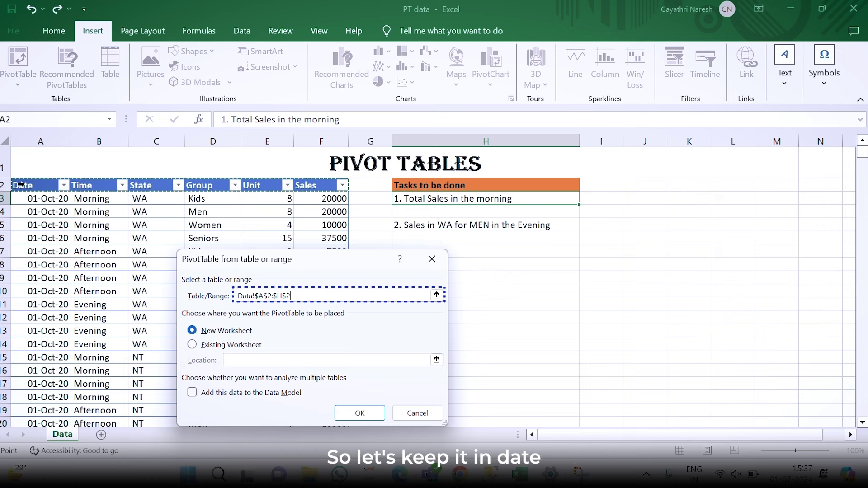
key(ctrl+shift+Down)
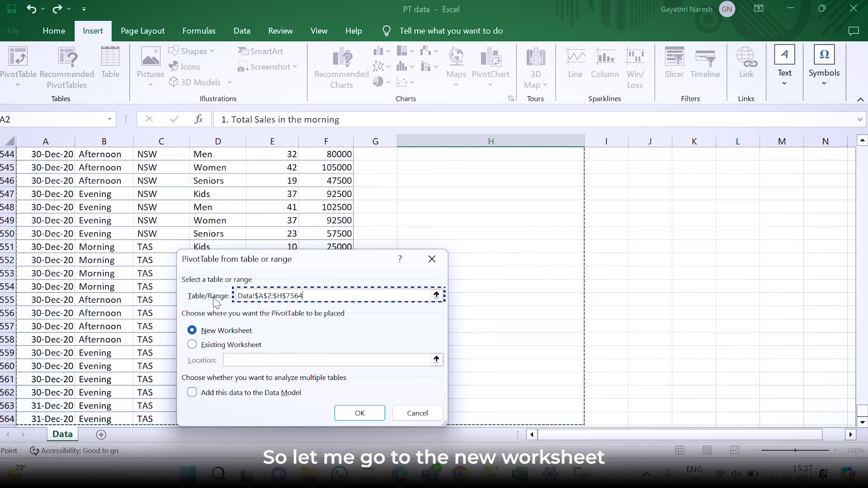
click(364, 423)
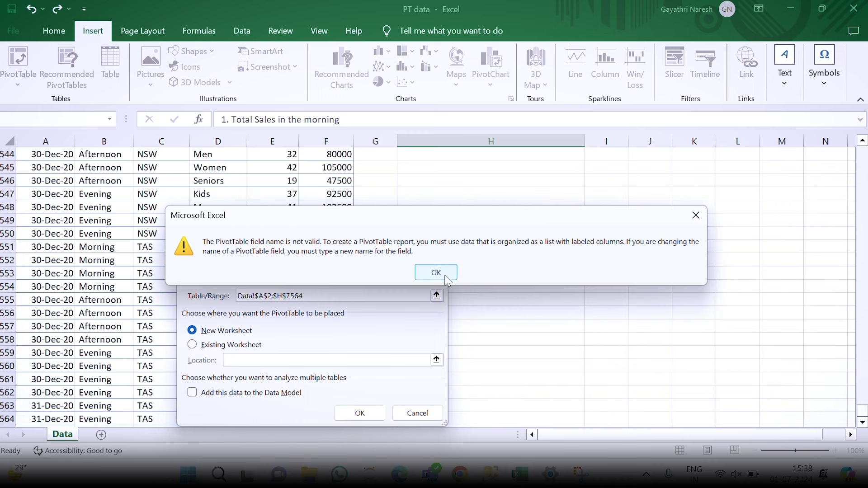
click(437, 273)
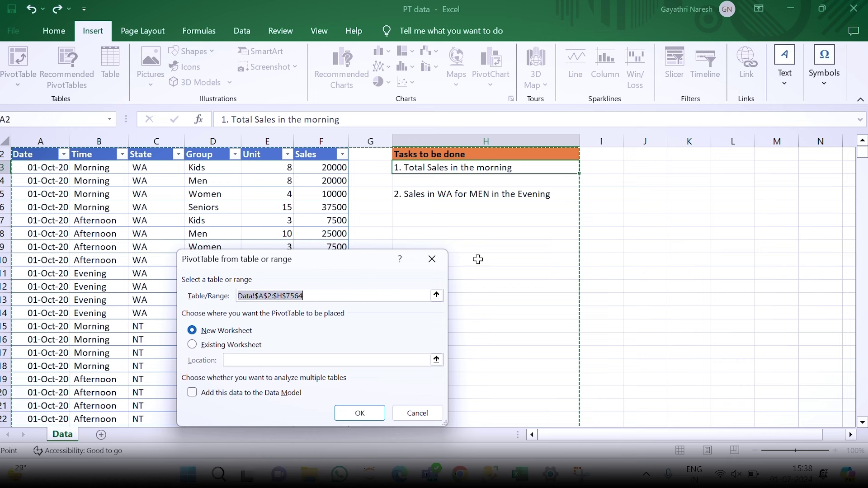
click(545, 241)
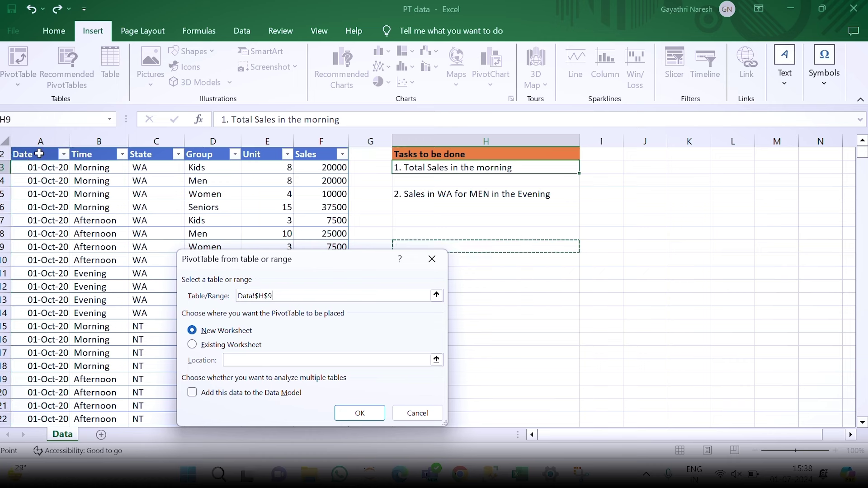
click(38, 155)
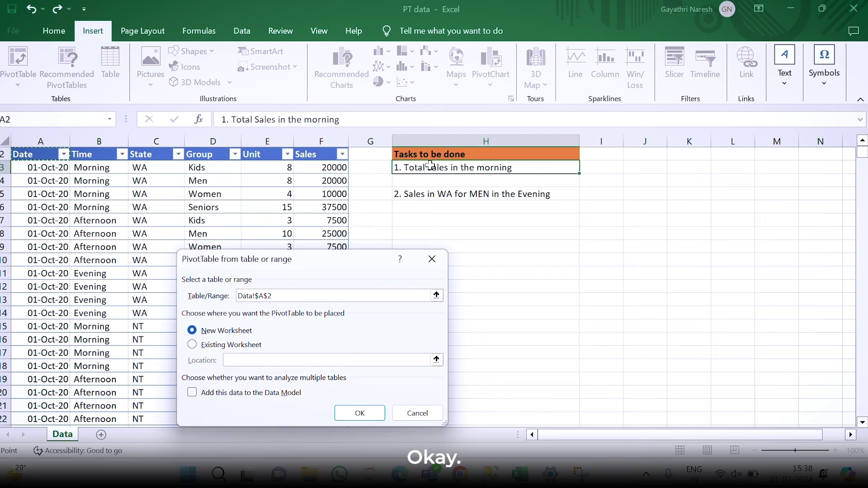
click(416, 413)
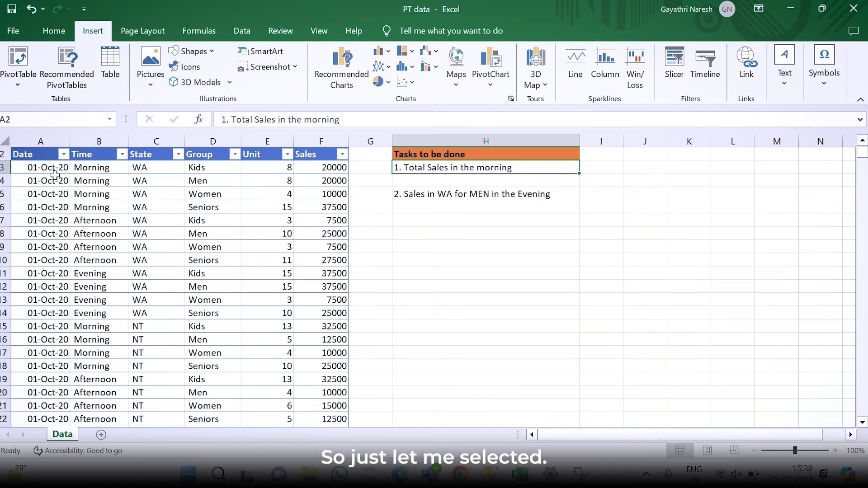
Create a pivot table on a new worksheet from the entire sales table, Date through Sales with all its rows.
click(34, 154)
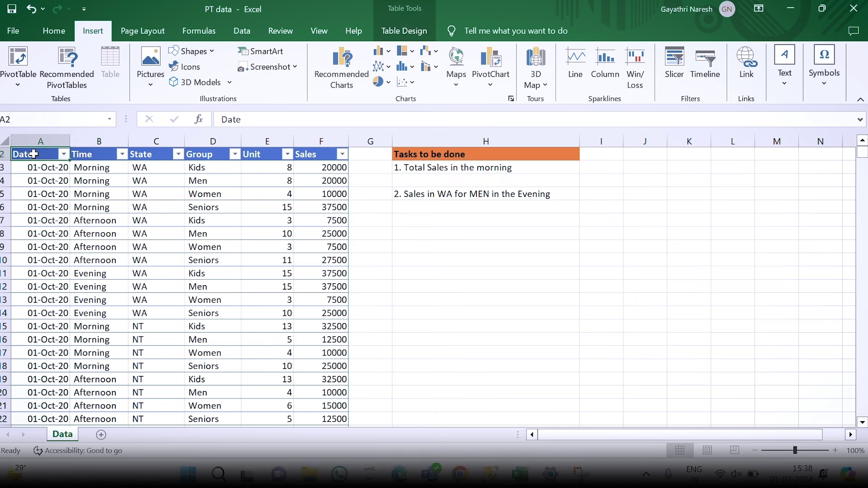
key(ctrl+shift+Right)
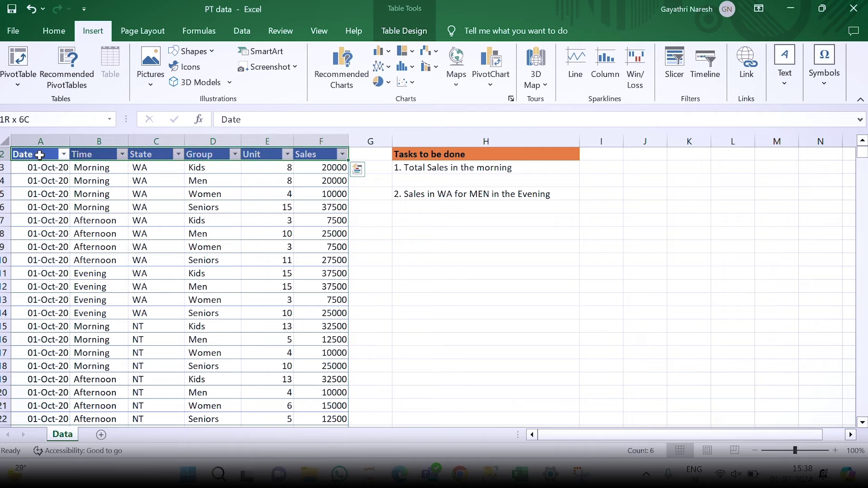
key(ctrl+shift+Down)
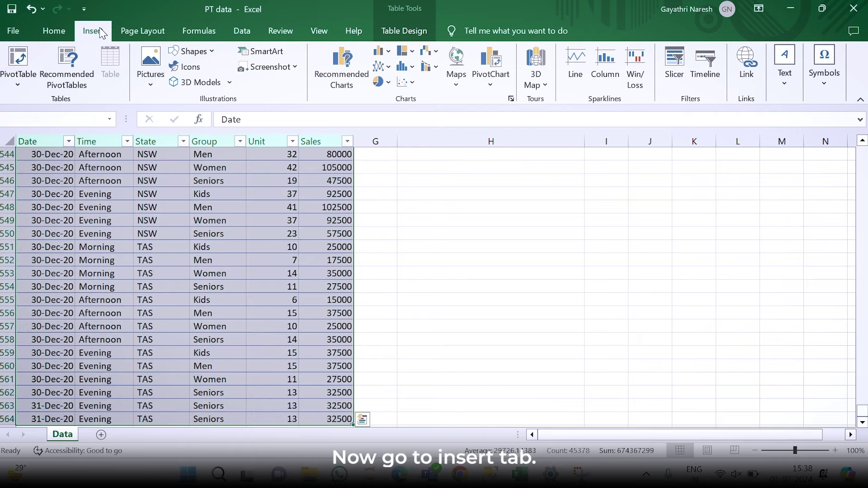
click(16, 76)
click(53, 101)
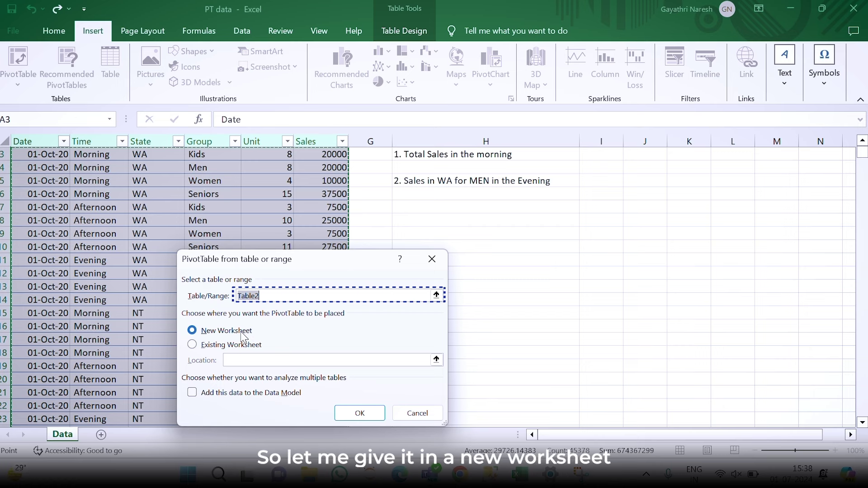
click(360, 414)
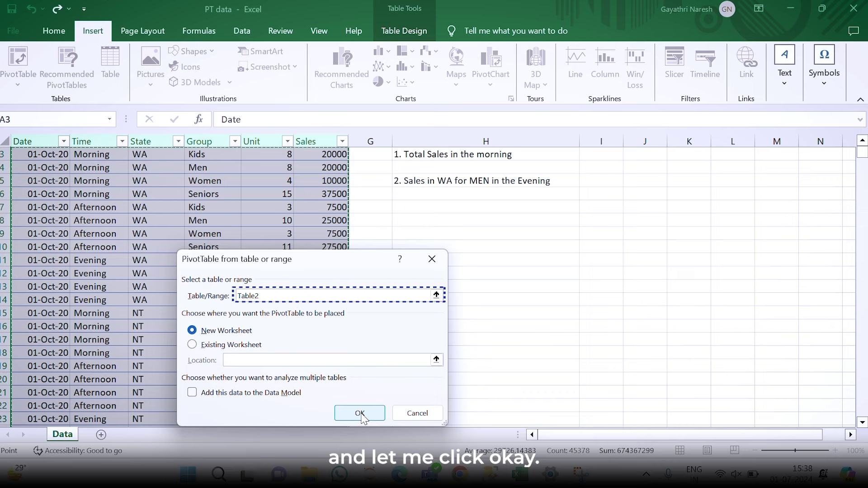
click(361, 414)
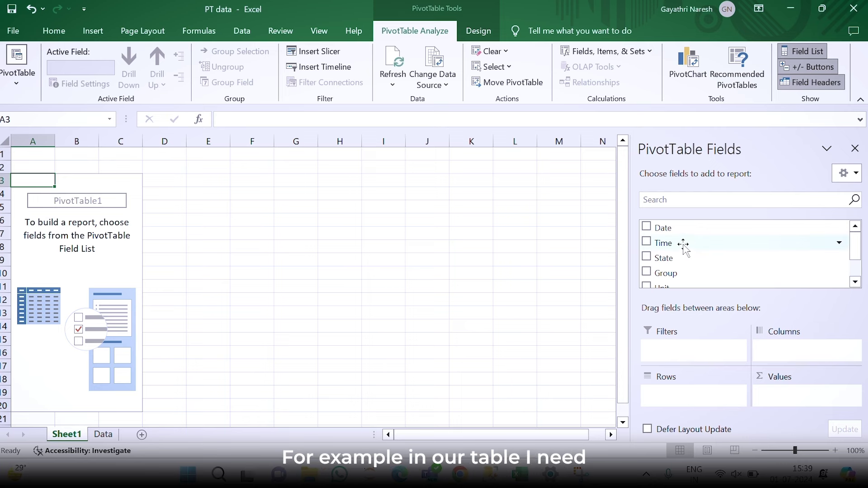
Build the pivot table with Time as the row field and the sum of Sales as the values.
drag(690, 247, 663, 396)
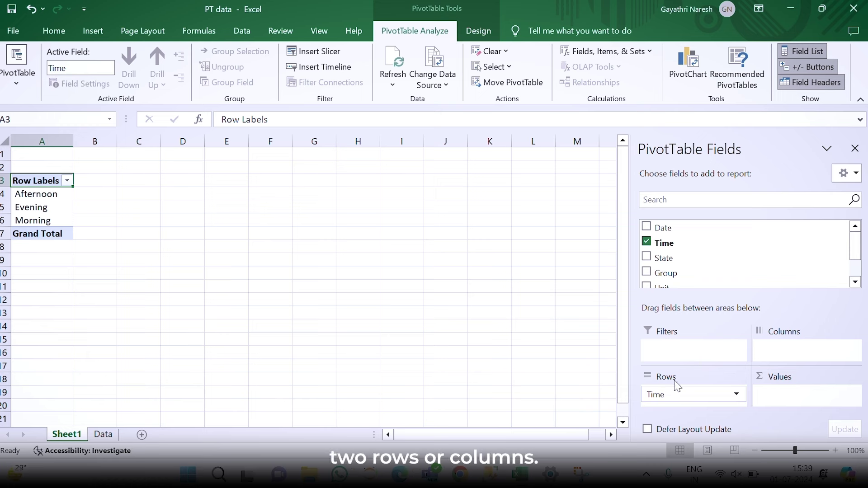
click(855, 282)
click(855, 282)
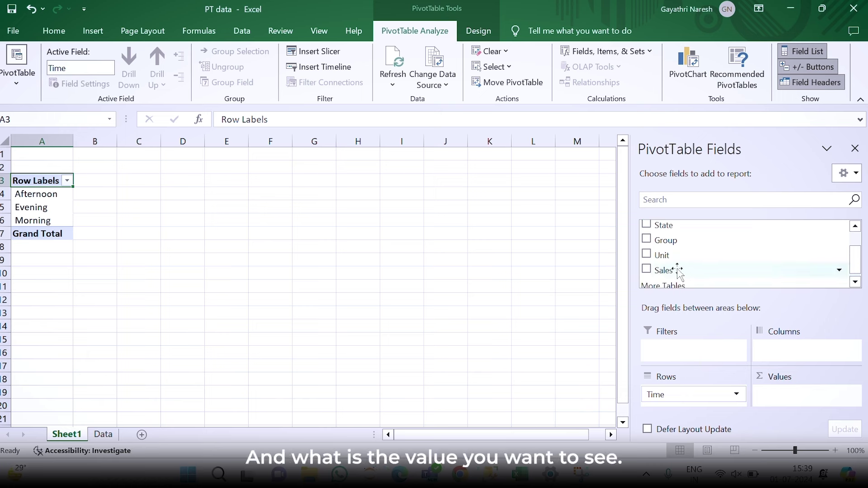
drag(678, 270, 781, 395)
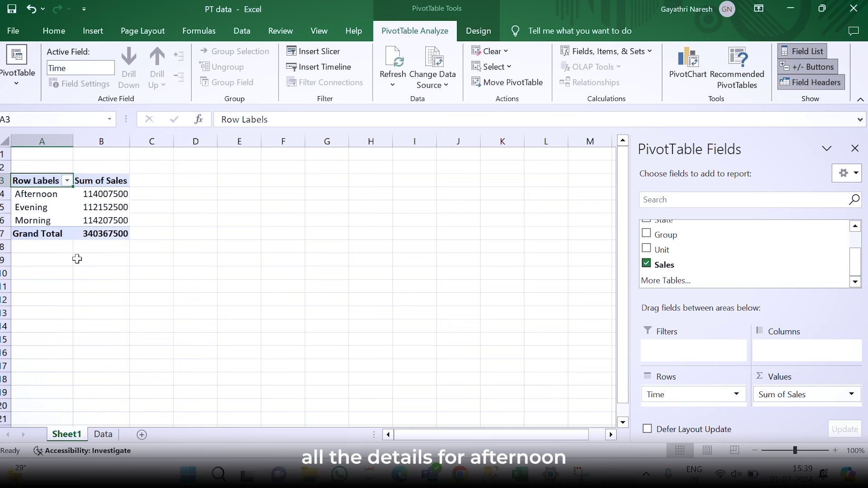
mouse_move(94, 196)
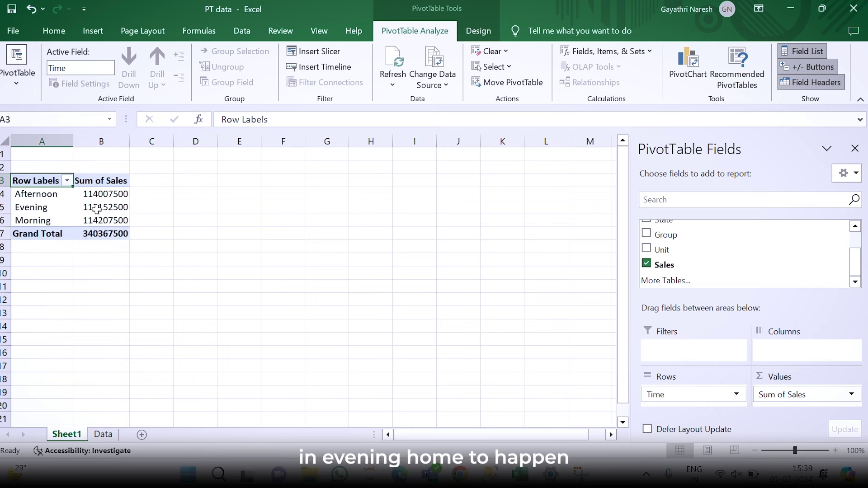
mouse_move(113, 229)
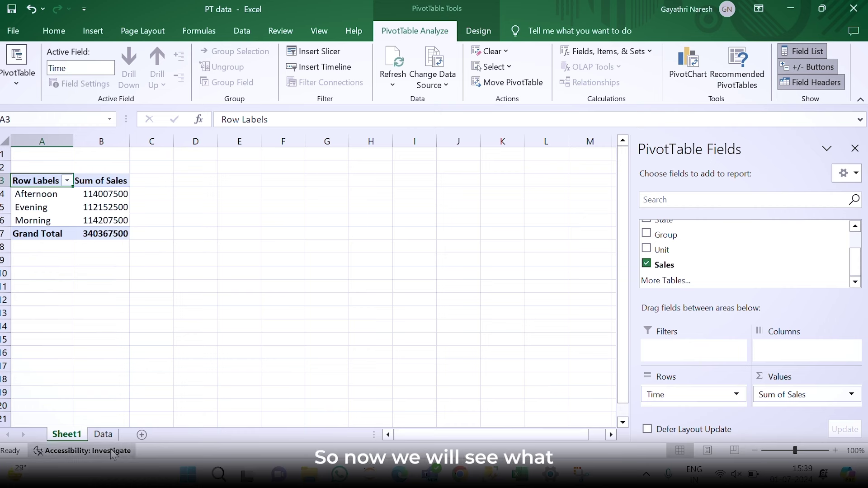
Return to the Data sheet and create a second pivot table on another new worksheet from the entire sales table.
click(102, 435)
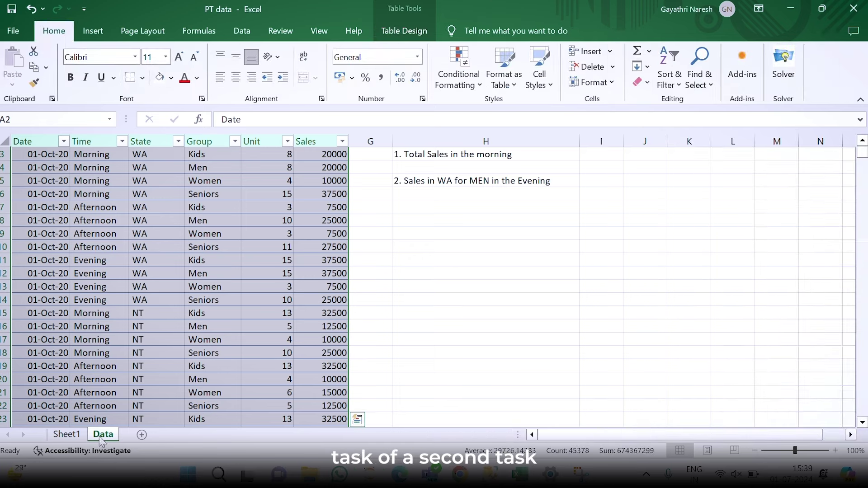
click(447, 181)
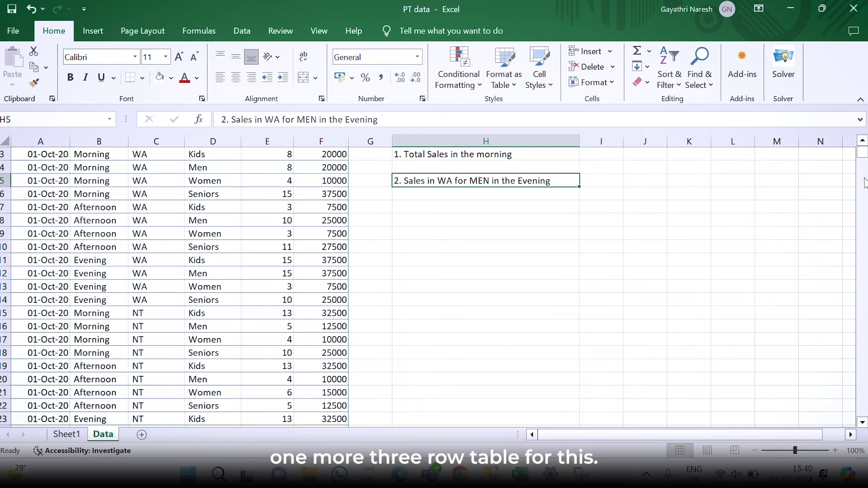
scroll(399, 196, up, 1)
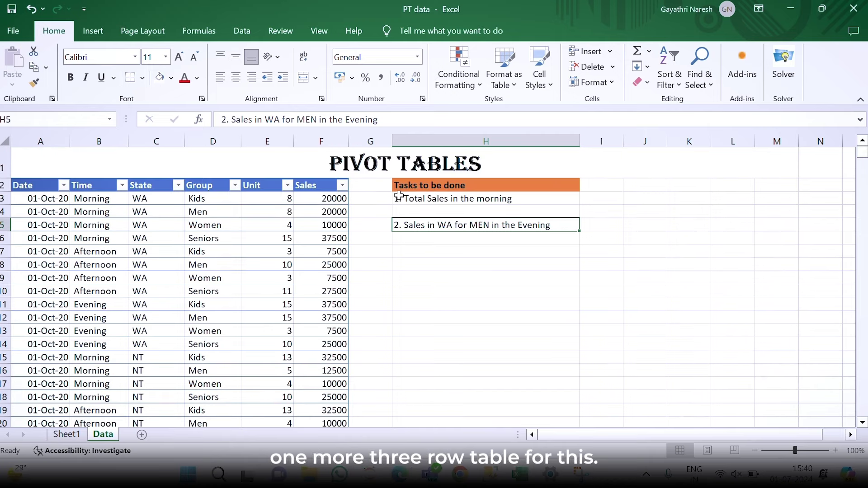
click(31, 183)
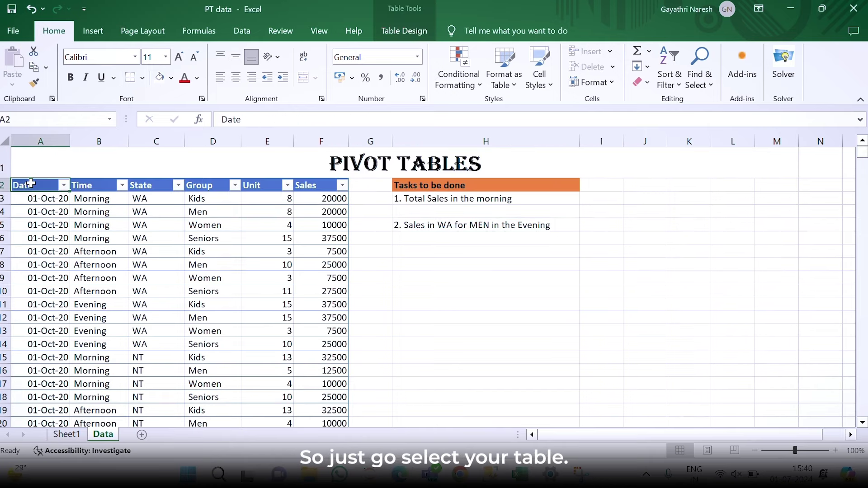
key(shift+space)
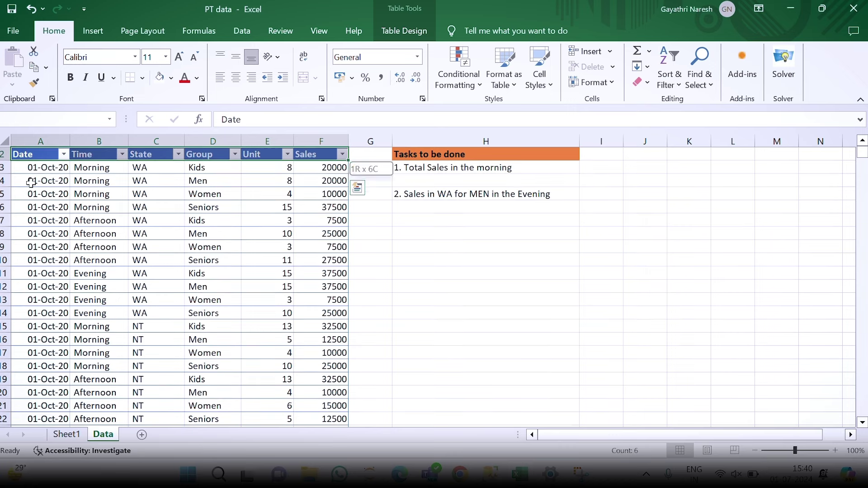
scroll(31, 183, down, 1)
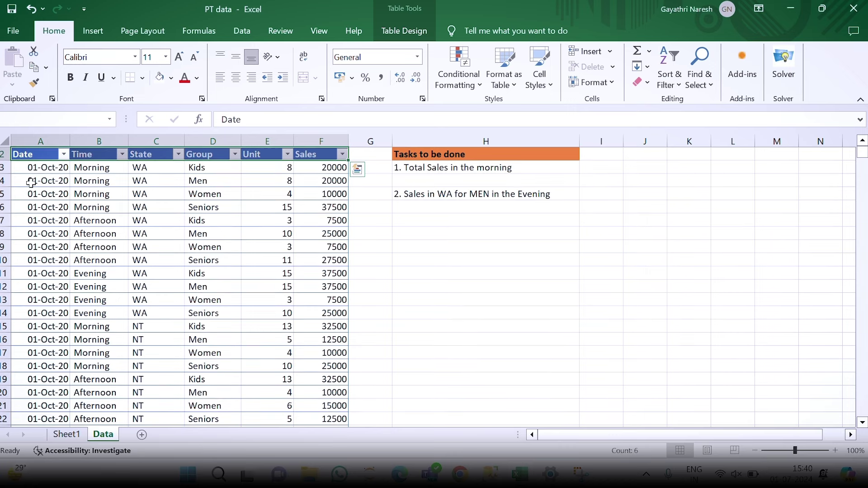
click(32, 156)
key(shift+space)
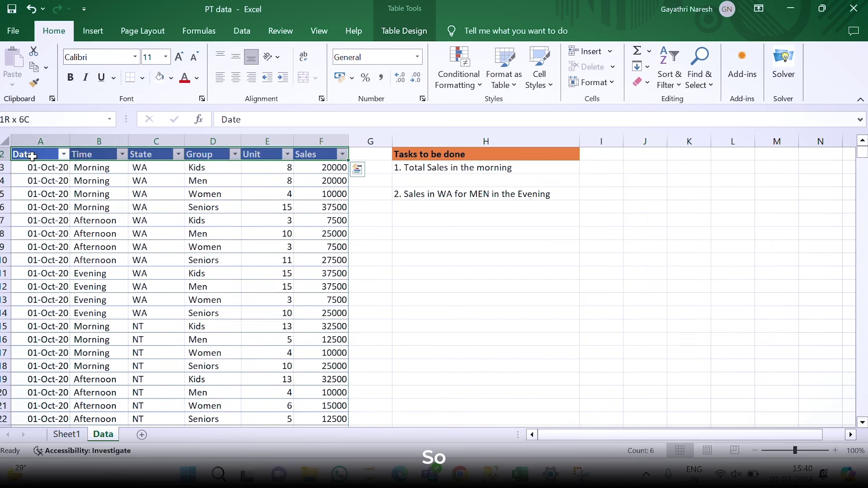
key(ctrl+shift+Down)
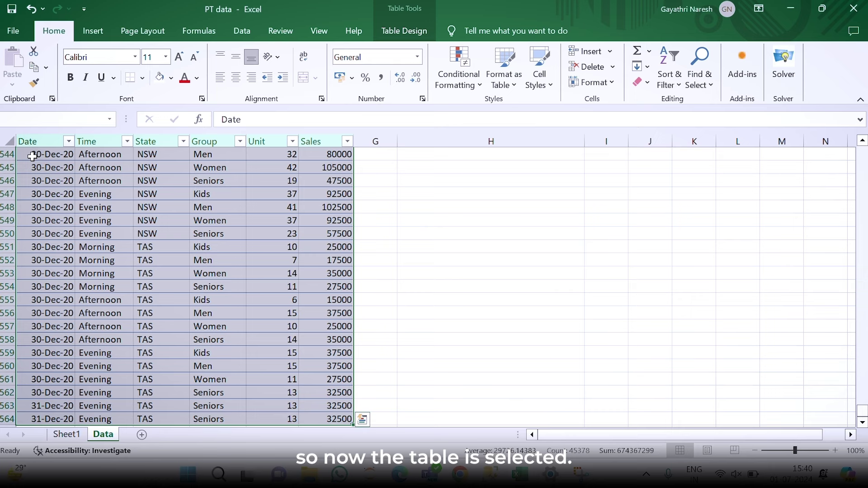
click(102, 30)
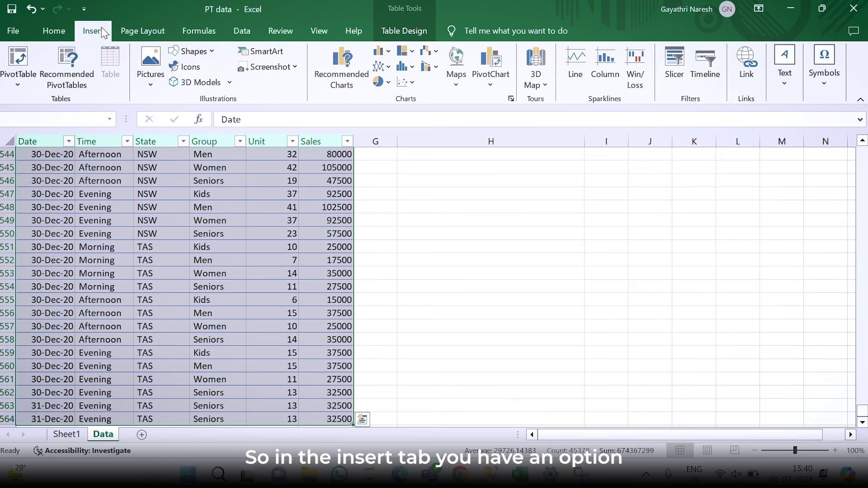
click(17, 86)
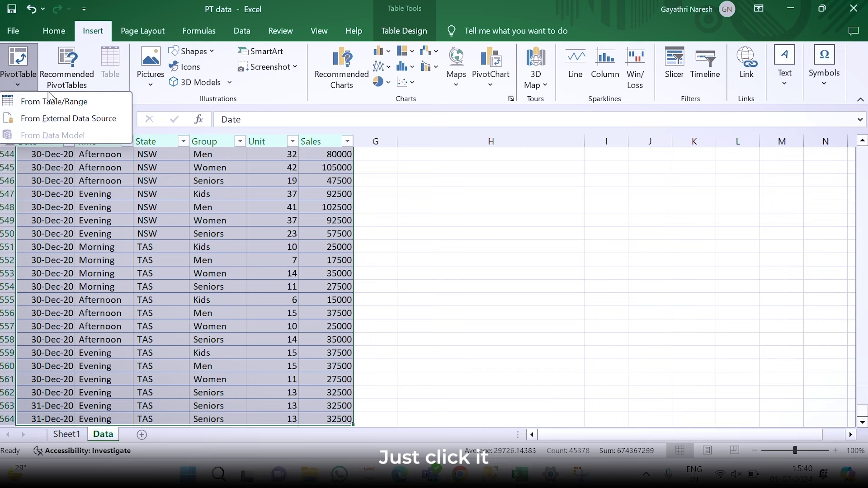
click(52, 102)
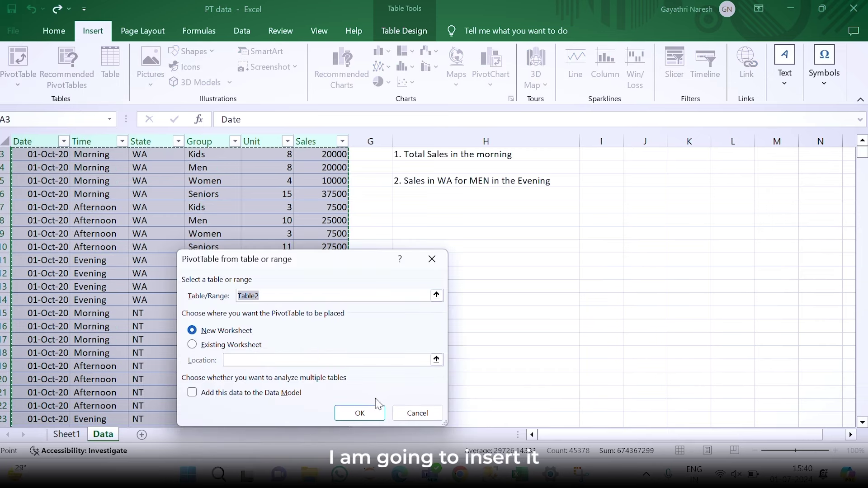
click(361, 420)
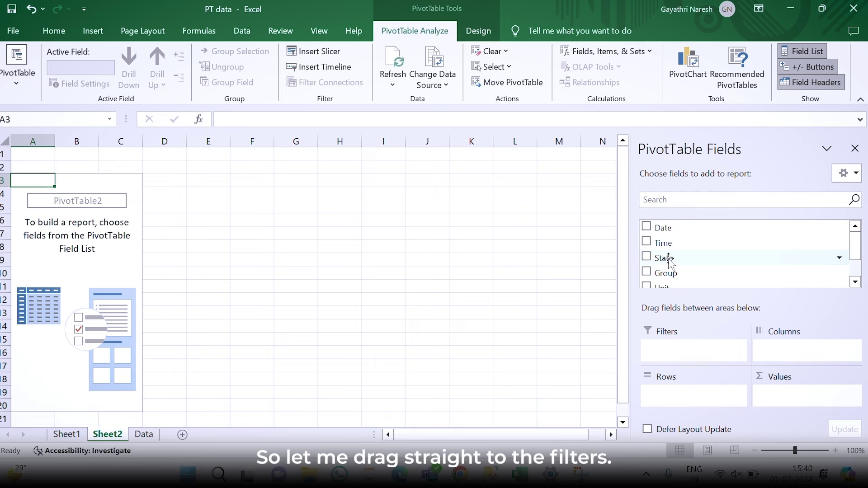
Lay out the new pivot table with State as the filter, Group as the rows and Time as the columns.
drag(669, 262, 663, 351)
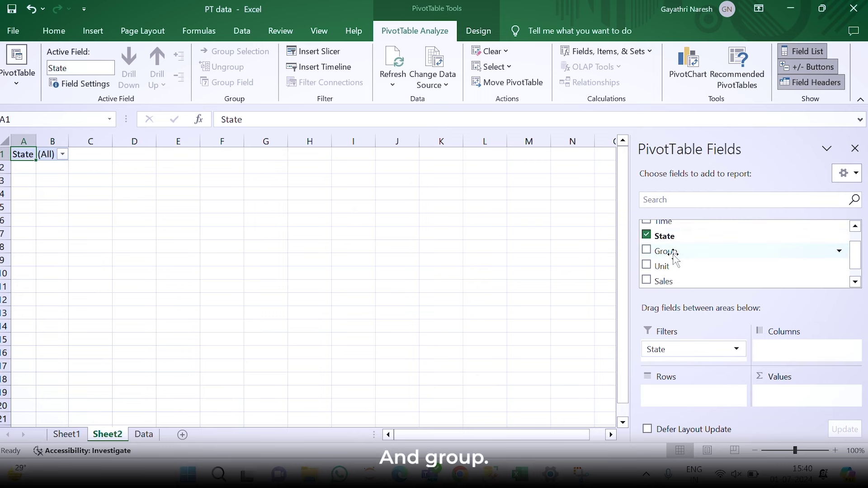
drag(673, 252, 670, 394)
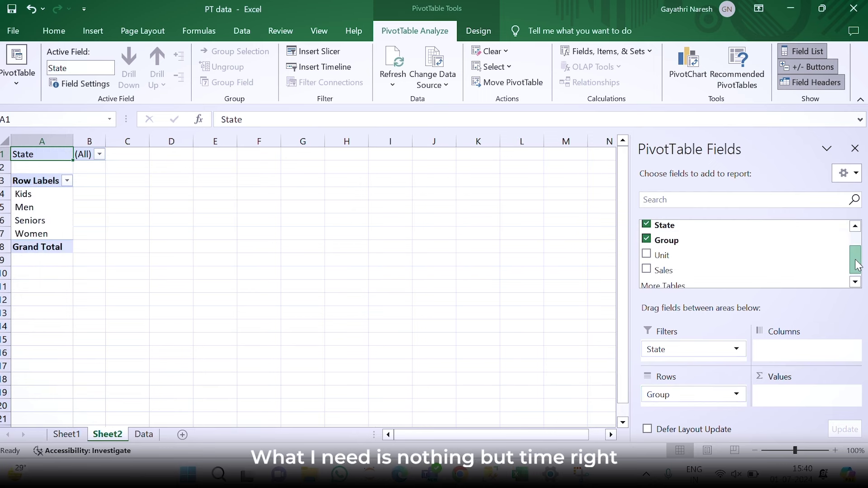
drag(855, 266, 854, 239)
mouse_move(687, 246)
mouse_down()
mouse_move(781, 333)
mouse_move(790, 355)
mouse_up()
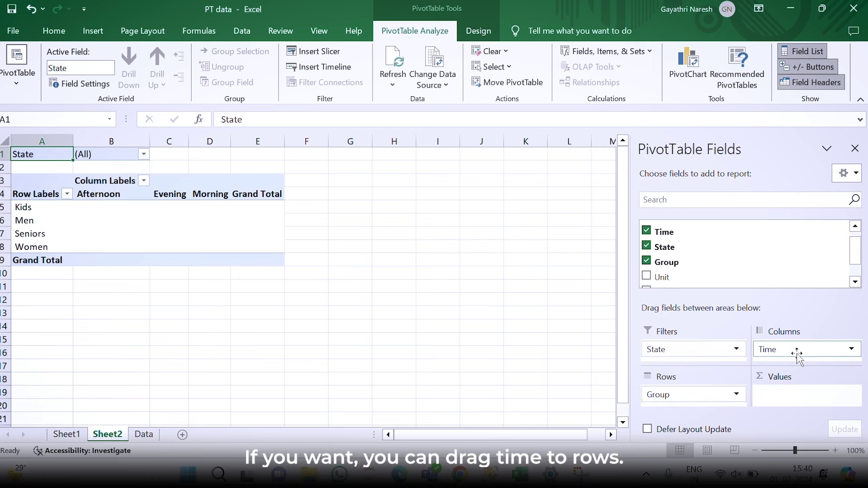
Try Time as a second row field beneath Group, and return it to the columns.
drag(792, 349, 661, 407)
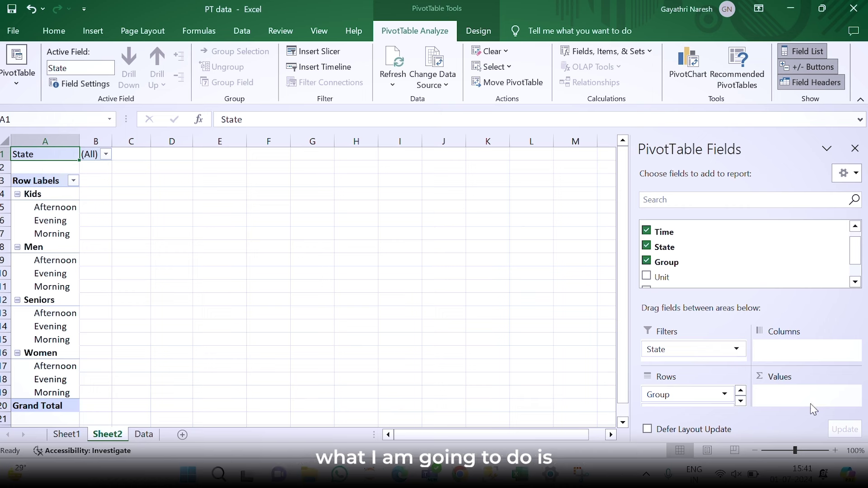
click(741, 401)
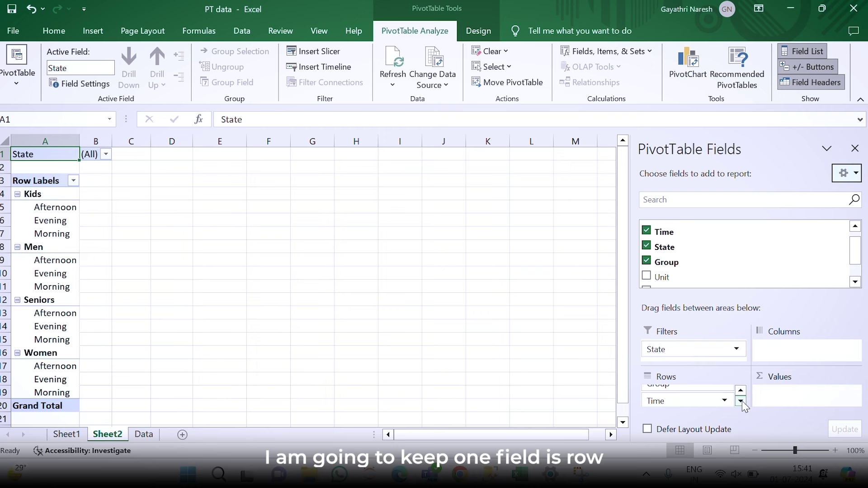
drag(673, 400, 786, 357)
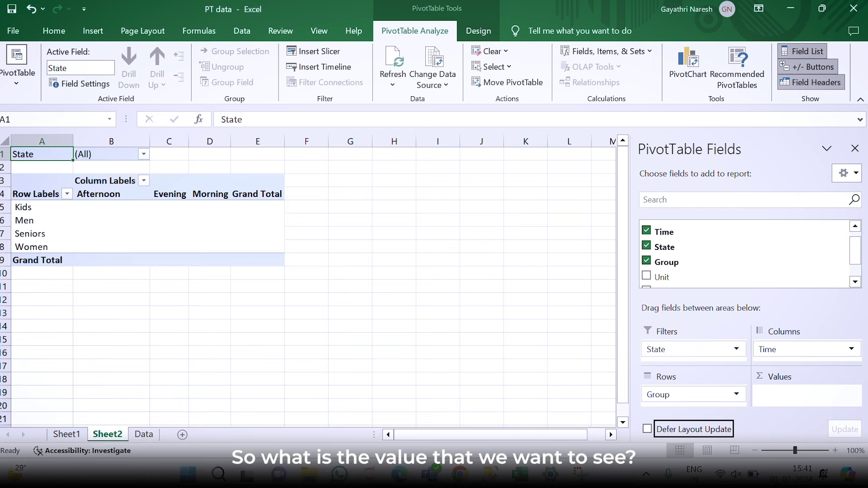
Add the sum of Sales as the values of the pivot table.
click(854, 282)
drag(660, 270, 784, 403)
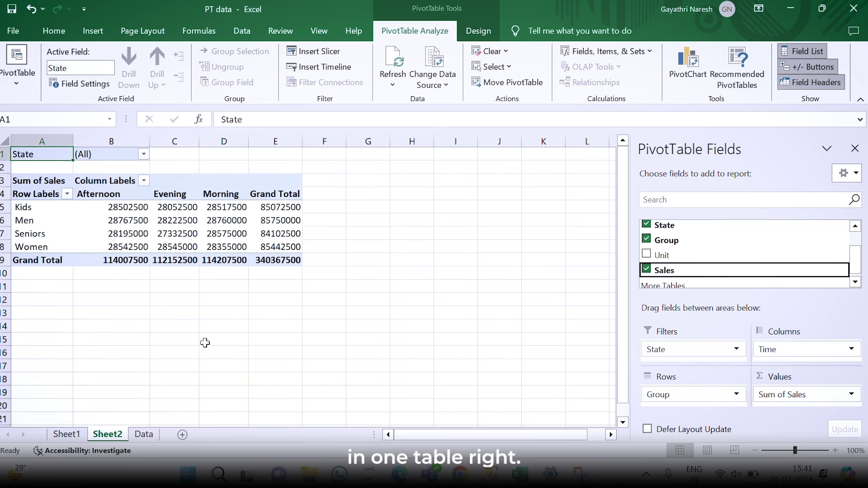
Review question 2 on the Data sheet and filter the Sheet2 pivot table to the state WA only.
click(143, 435)
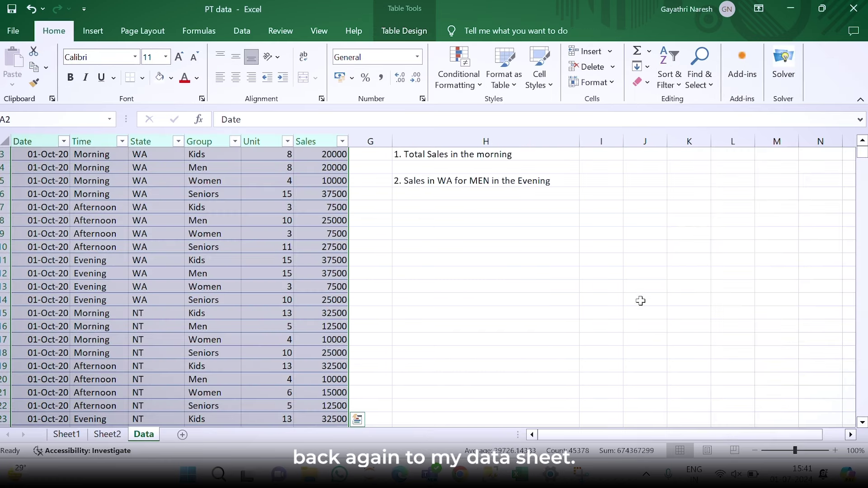
click(441, 177)
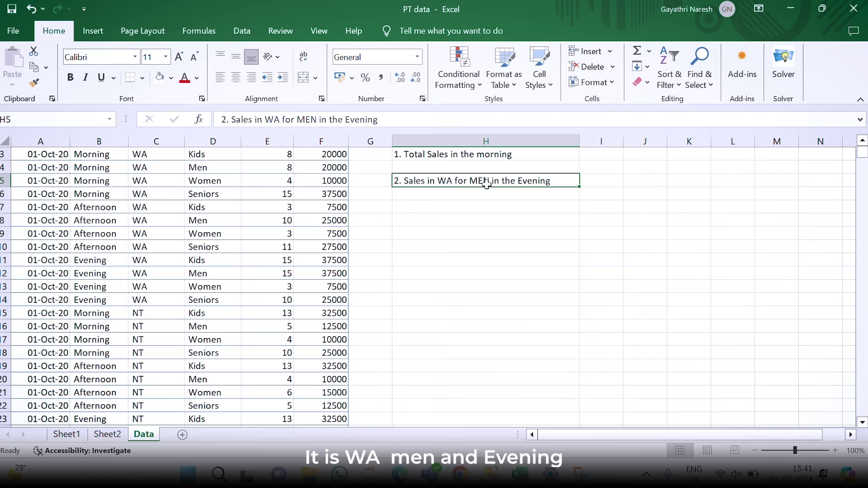
click(109, 434)
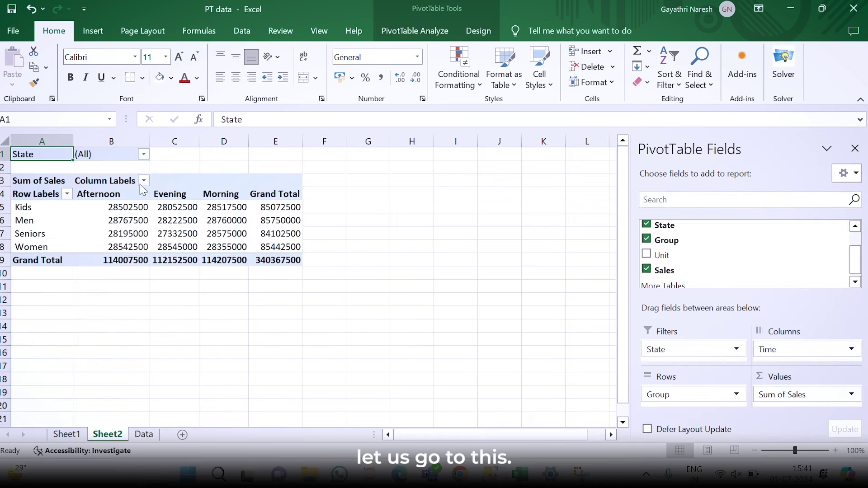
click(143, 154)
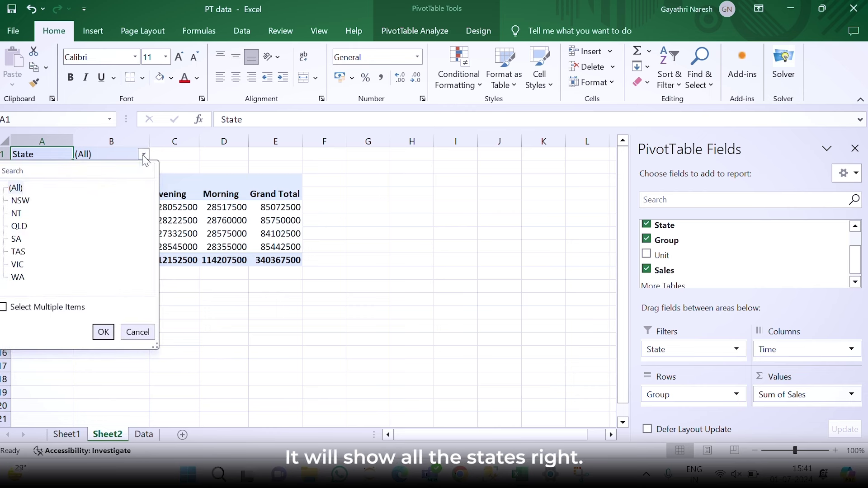
click(3, 307)
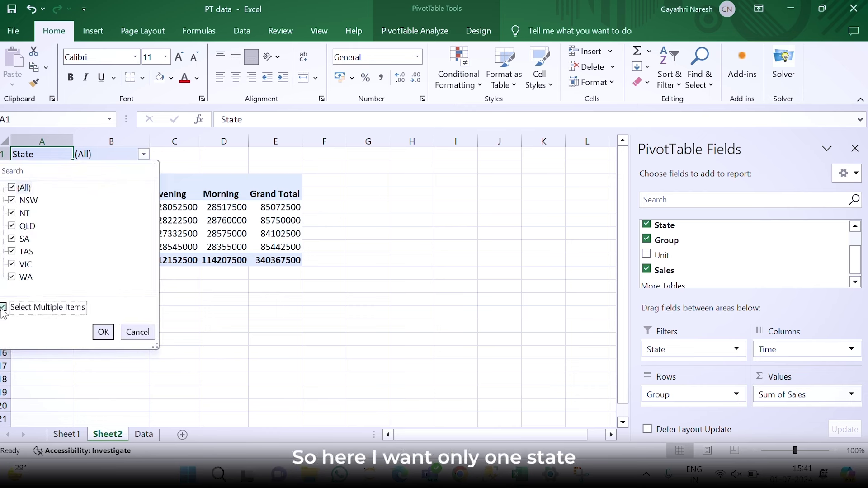
click(12, 188)
click(13, 278)
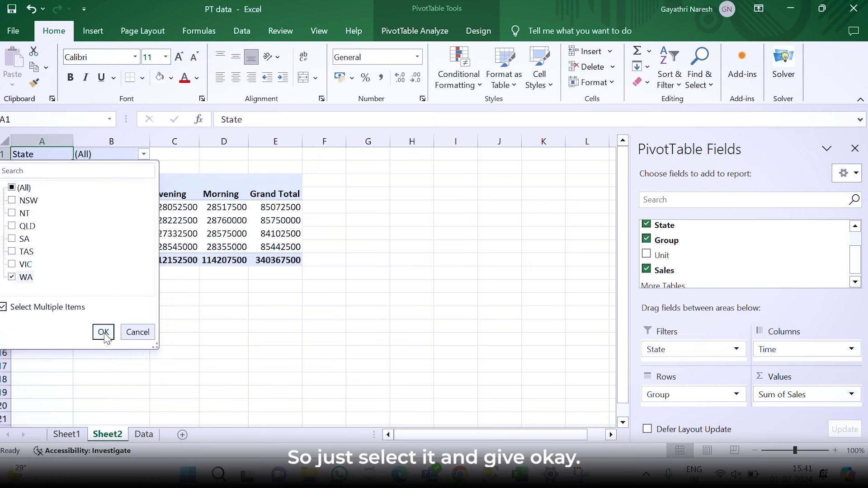
click(103, 332)
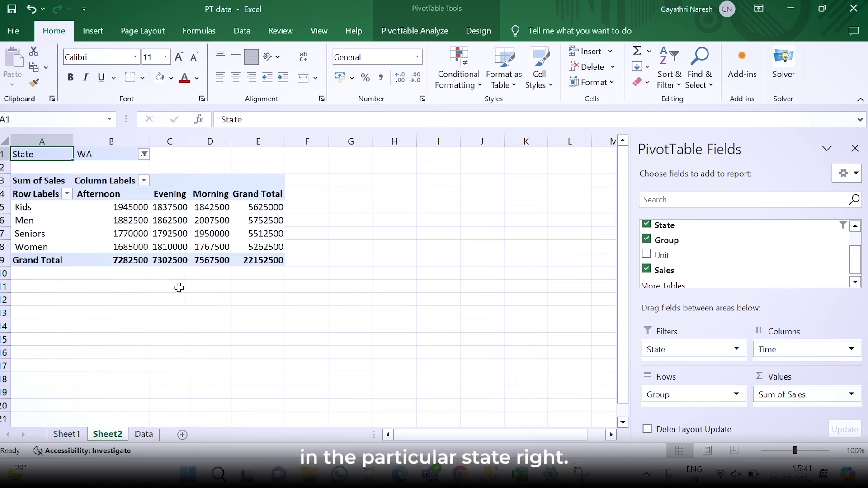
Filter the pivot table's row labels to show only the Men group.
click(67, 194)
click(110, 310)
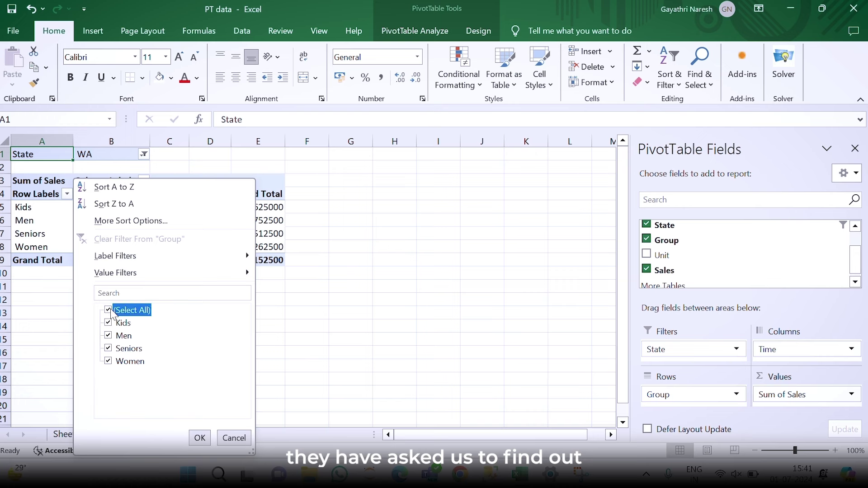
click(114, 334)
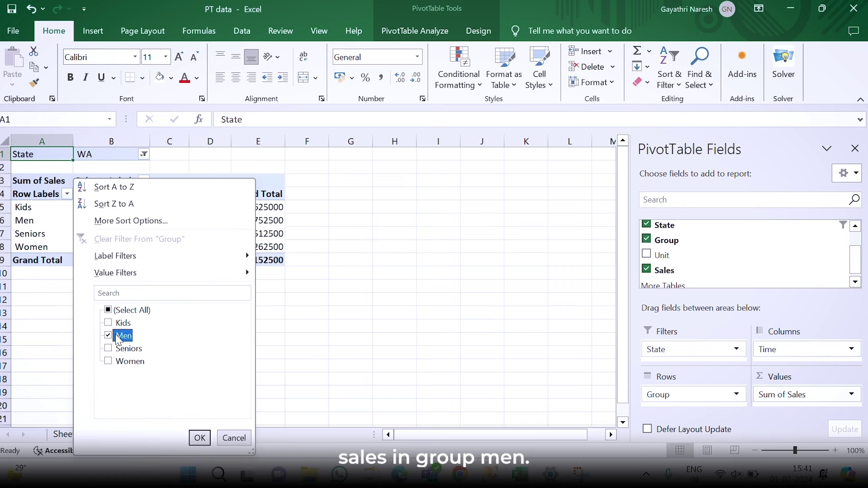
click(201, 439)
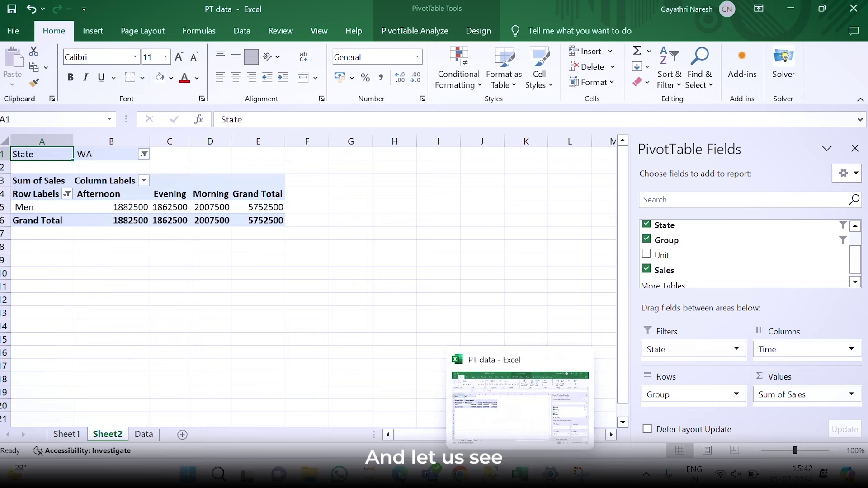
Recheck question 2 on the Data sheet and filter the Sheet2 pivot table's column labels to Evening only.
click(144, 435)
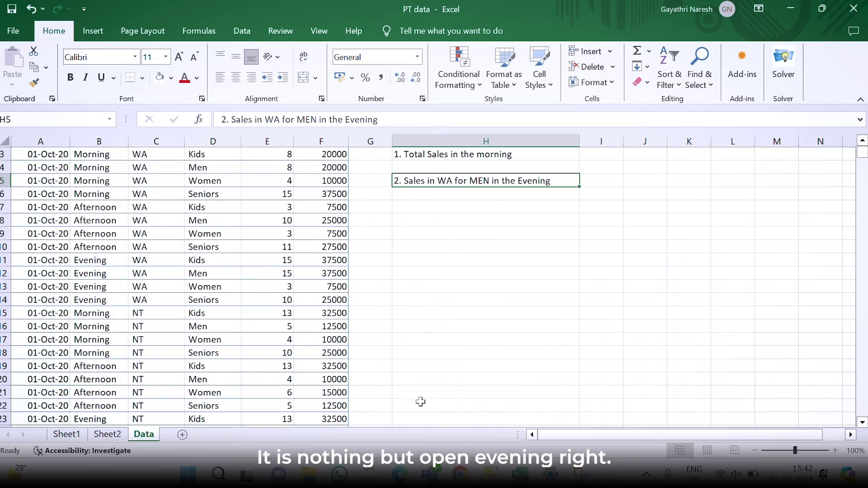
click(107, 435)
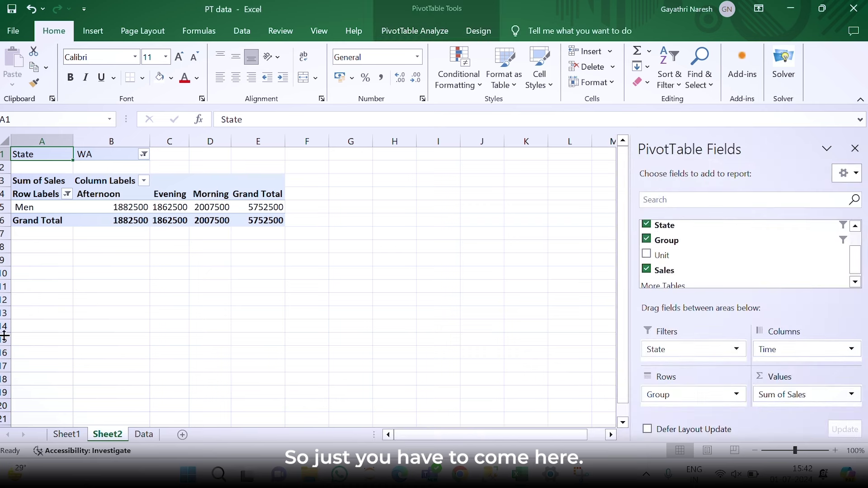
click(144, 181)
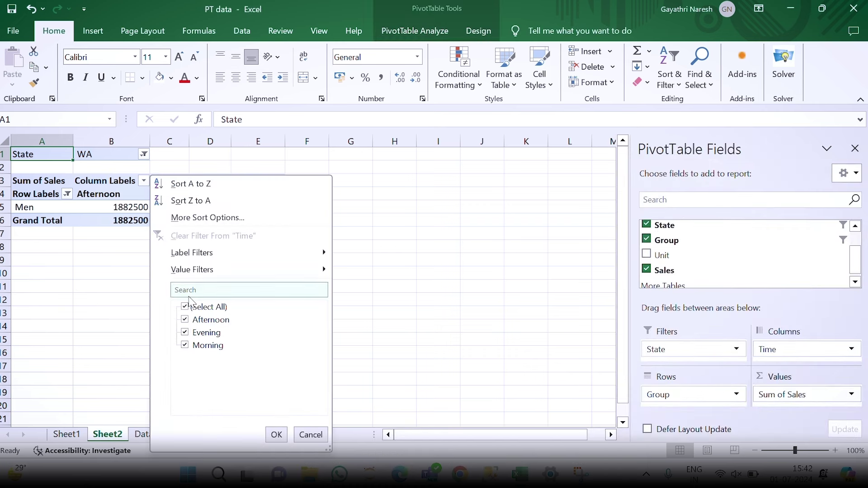
click(185, 307)
click(184, 332)
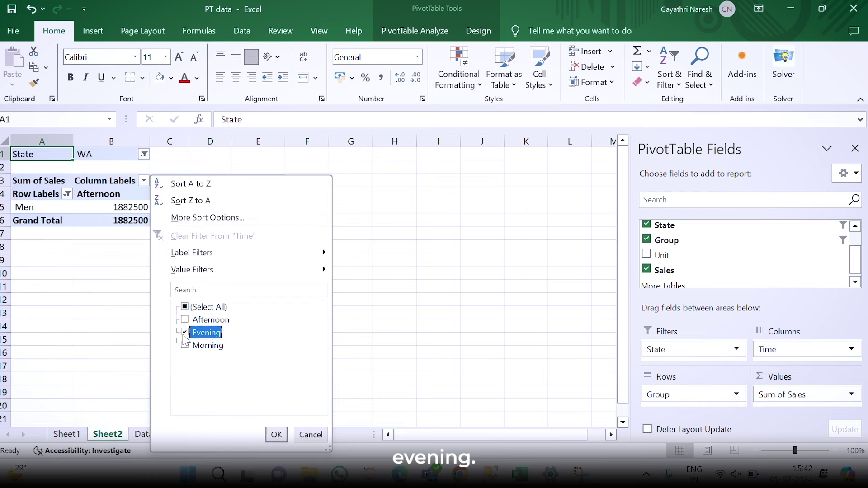
click(277, 435)
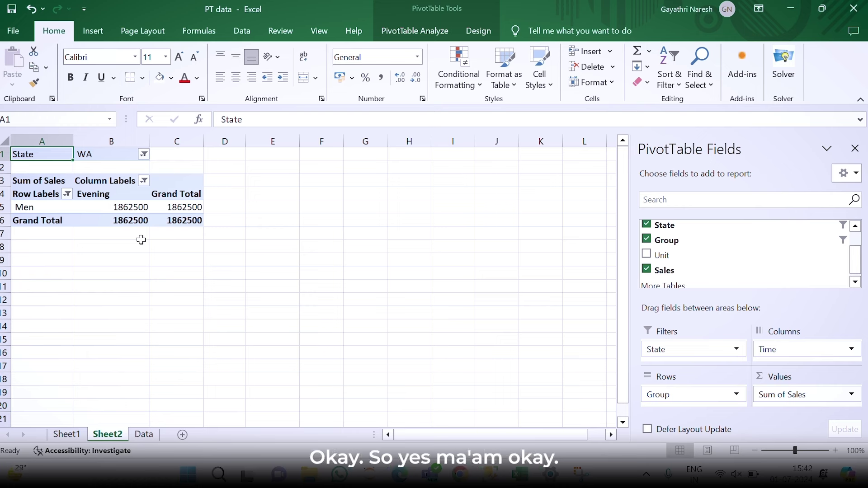
Restore all groups in the row labels and all times in the column labels, keeping the WA filter.
click(67, 194)
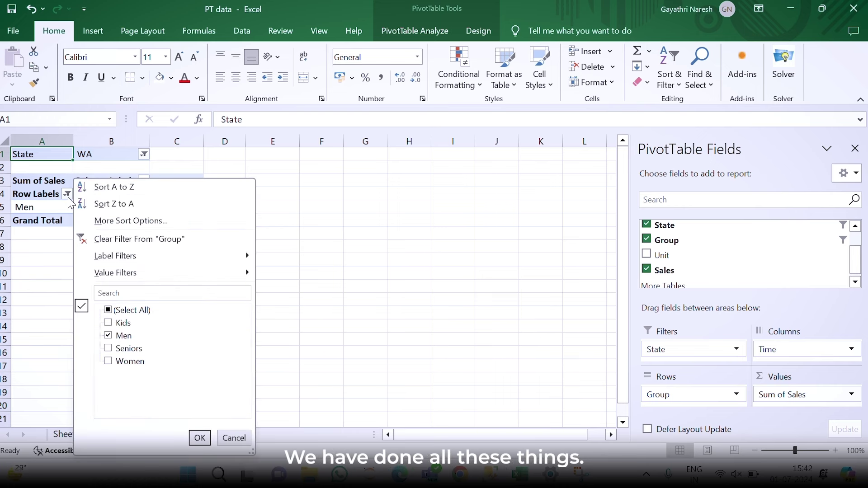
click(109, 310)
click(199, 438)
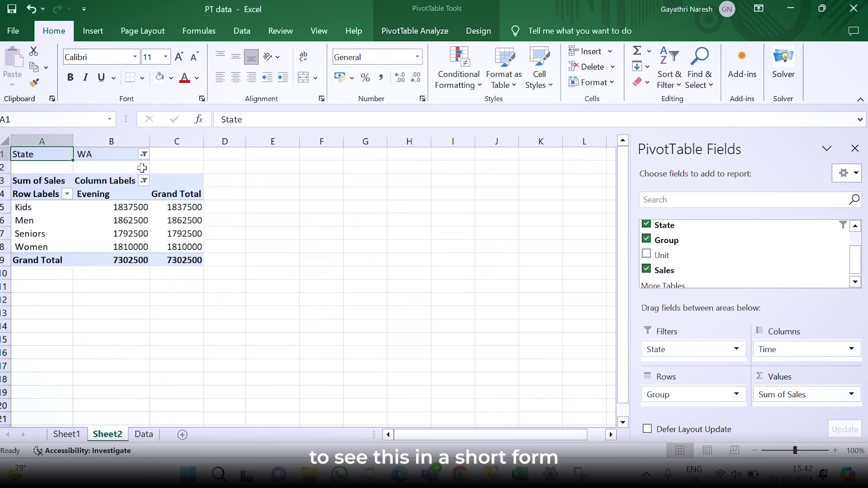
click(145, 185)
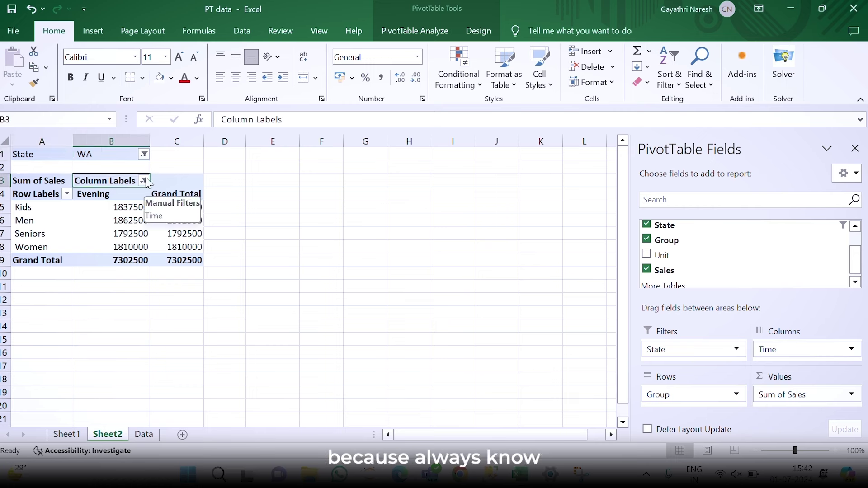
click(144, 181)
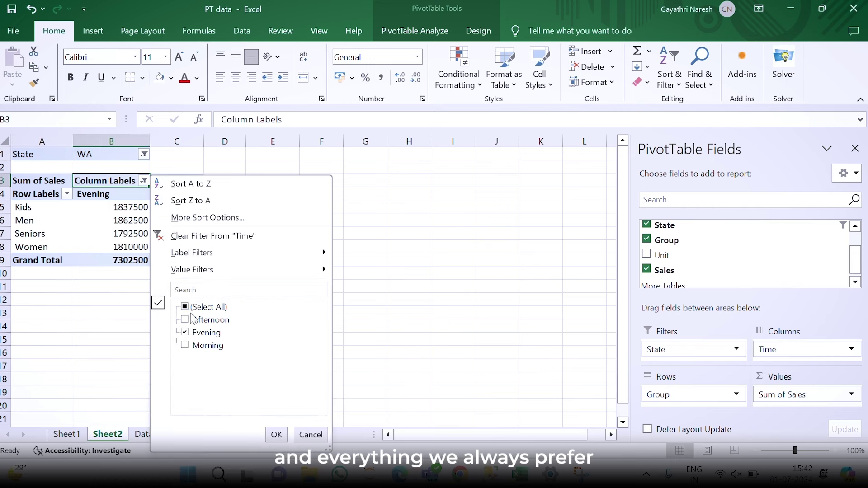
click(277, 435)
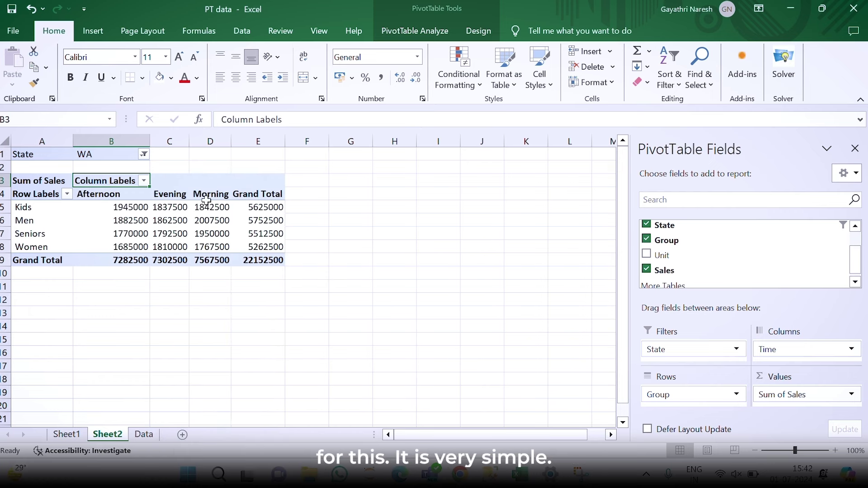
Insert a Clustered Column pivot chart based on the WA pivot table.
click(216, 234)
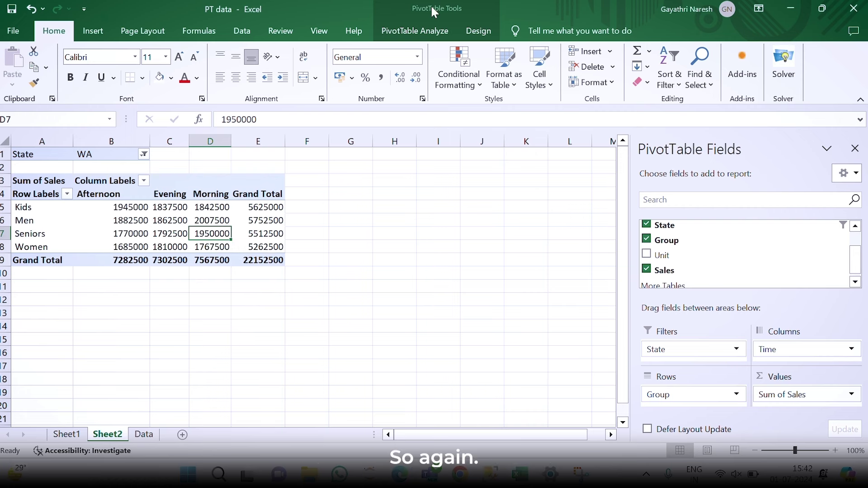
click(102, 32)
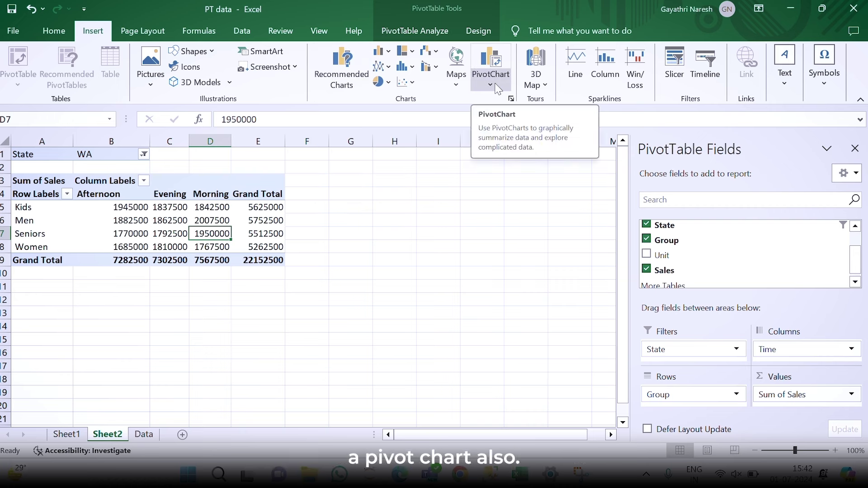
click(342, 78)
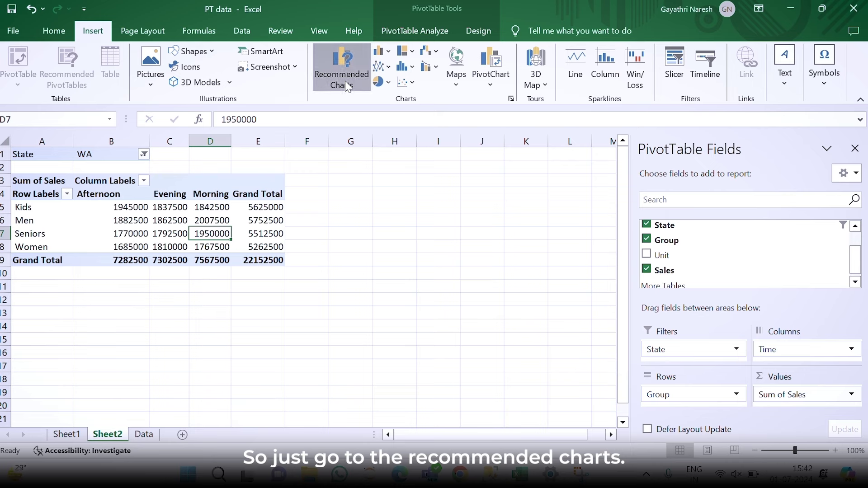
mouse_move(413, 175)
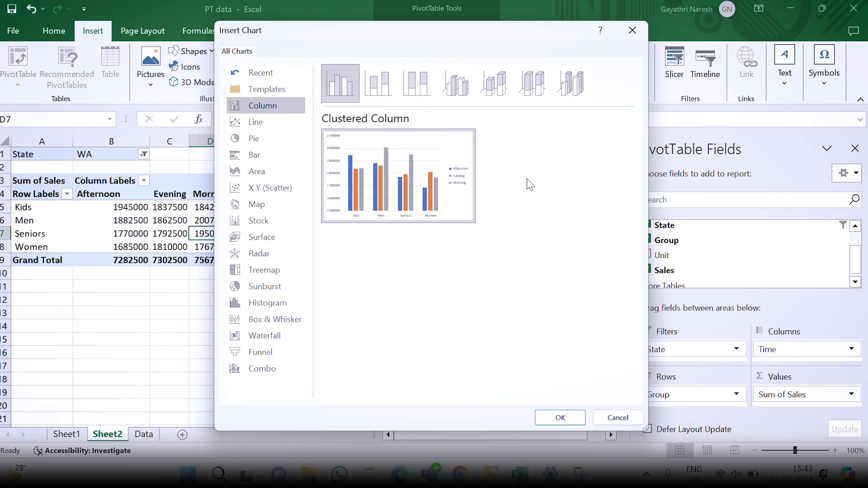
click(560, 417)
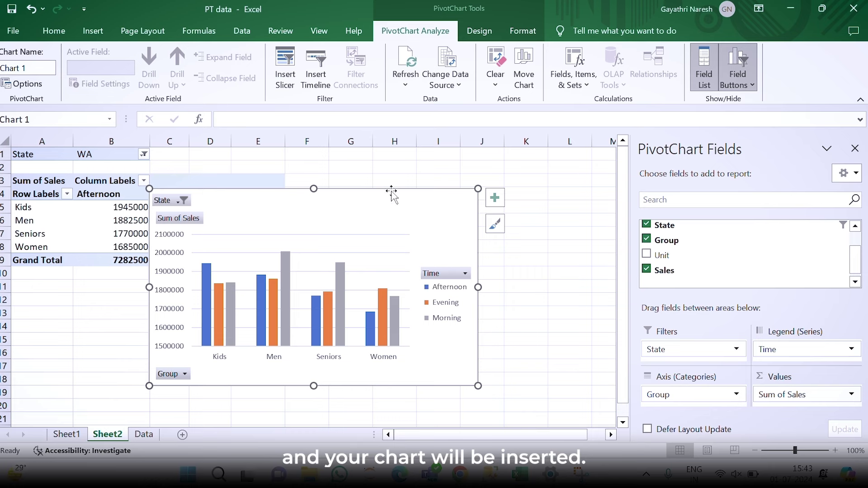
Move the chart beside the pivot table, hide the field list and enlarge the chart to span about columns F to P.
drag(392, 189, 546, 184)
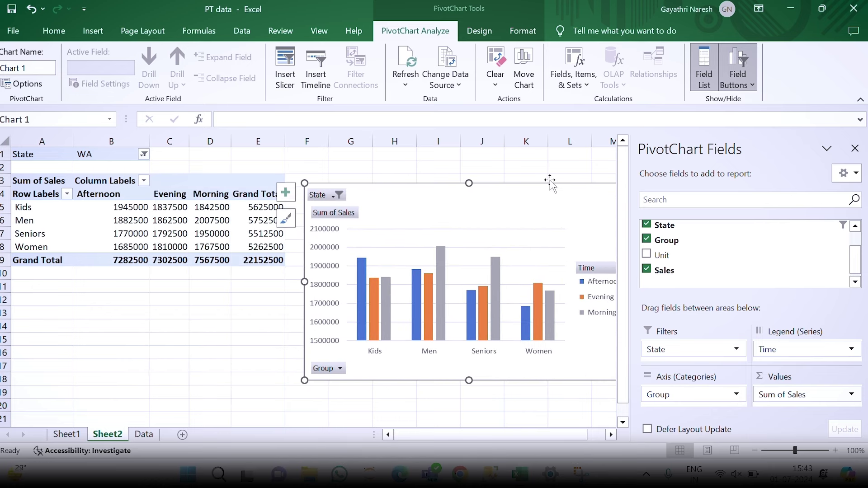
click(854, 148)
drag(633, 380, 781, 411)
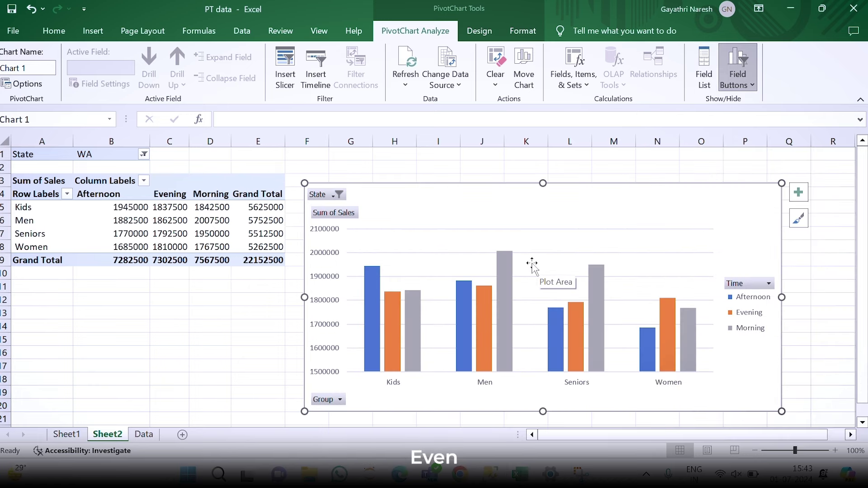